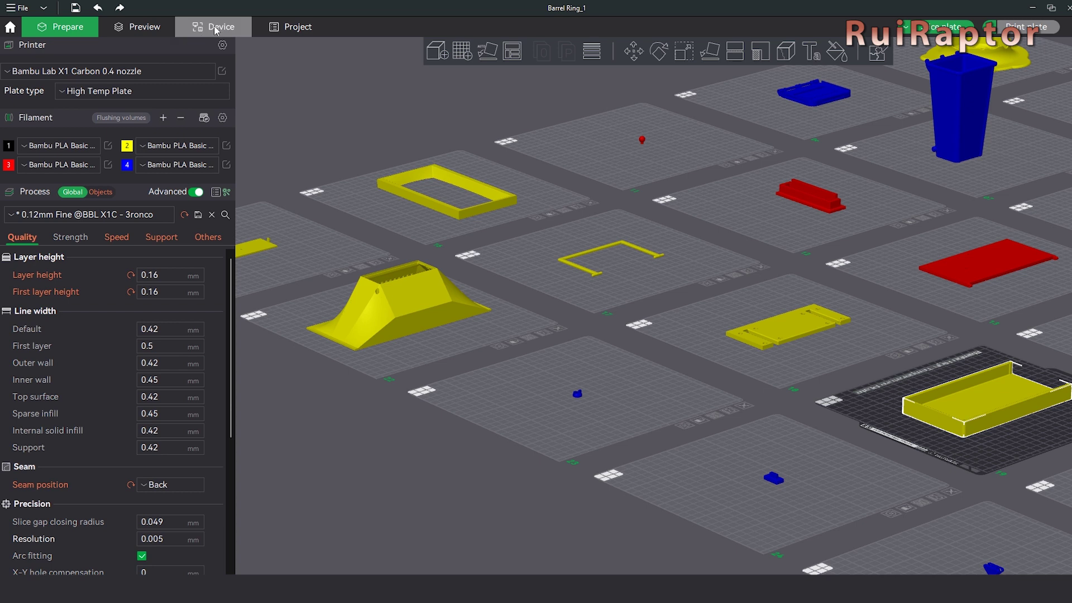
- From the Device page, update the X1 Carbon firmware from 01.04.00.00 to 01.05.01.00 and confirm
click(215, 31)
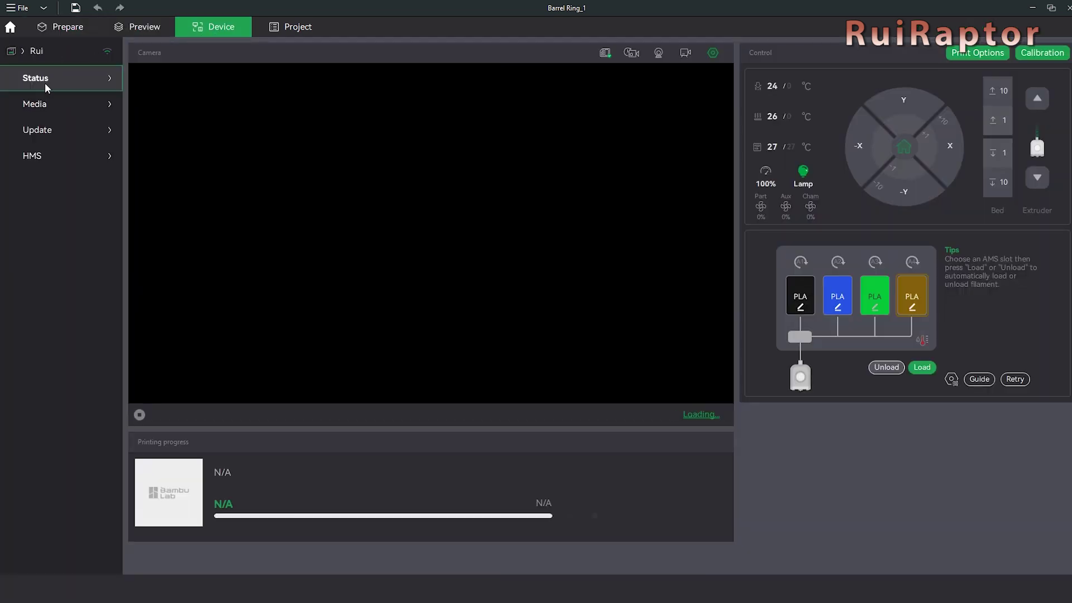
click(41, 130)
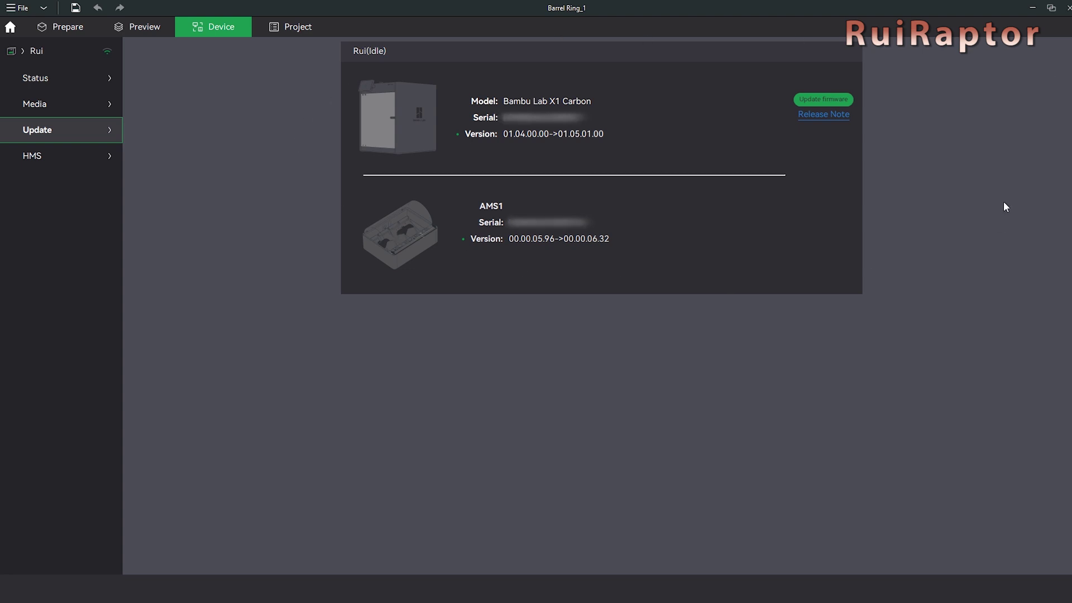
click(830, 99)
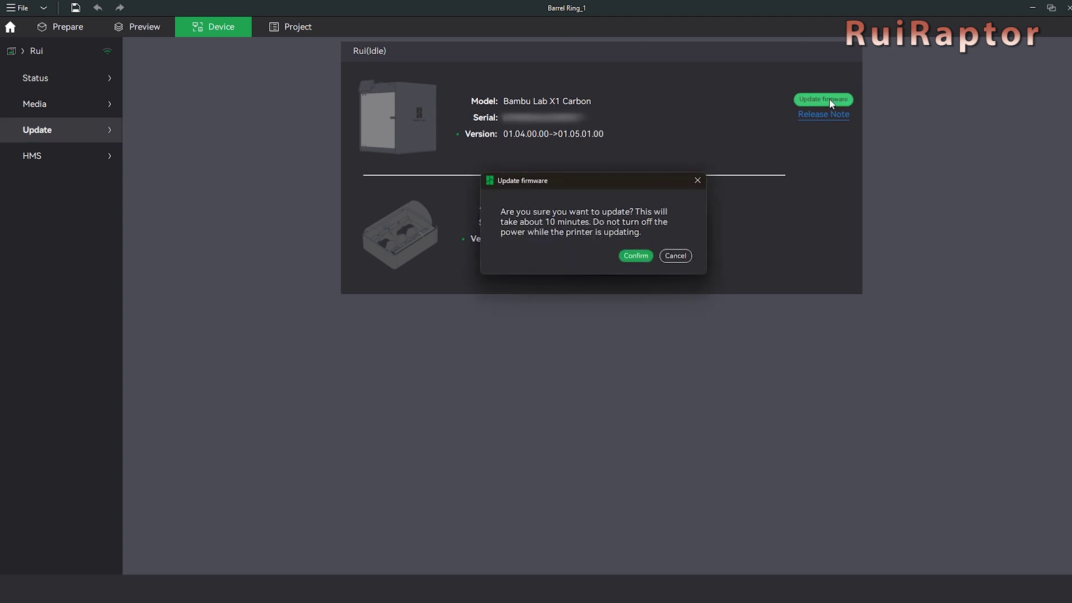
click(640, 260)
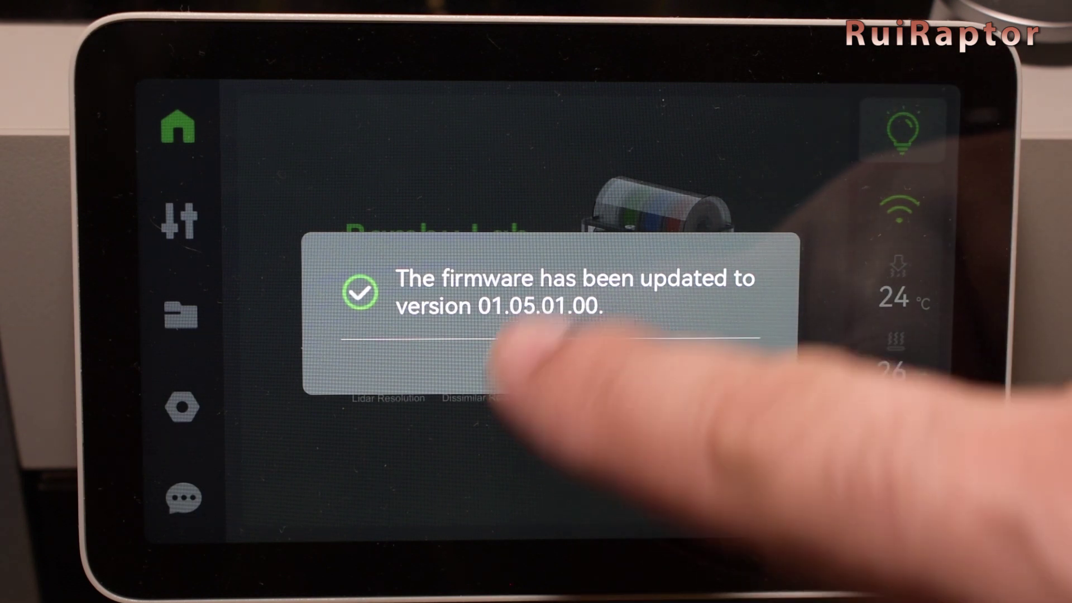
- Acknowledge the 01.05.01.00 update notice and view Firmware Version under General settings
click(552, 366)
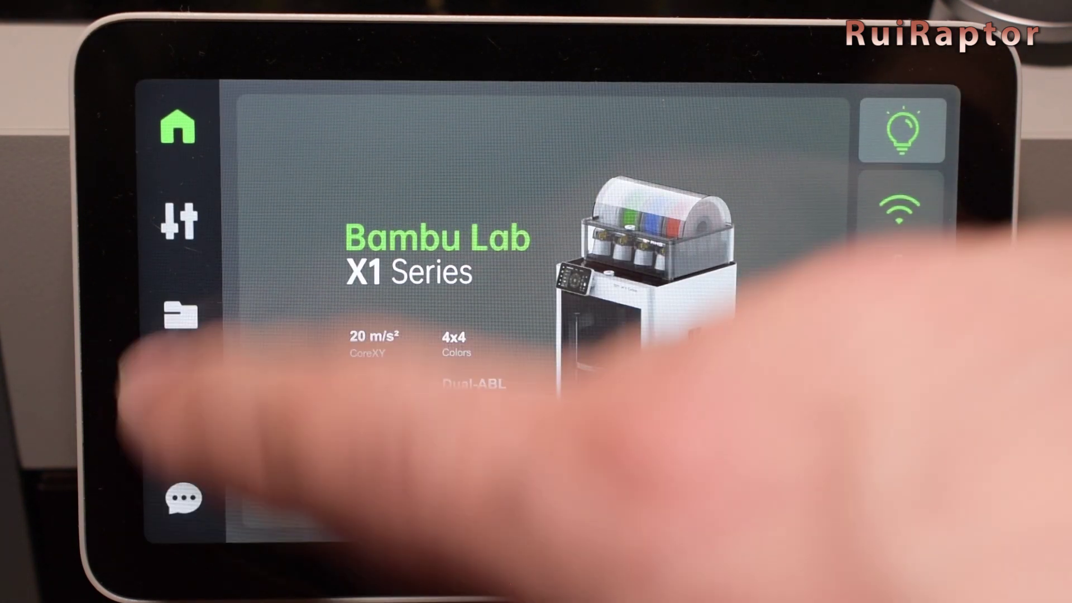
click(181, 408)
click(423, 107)
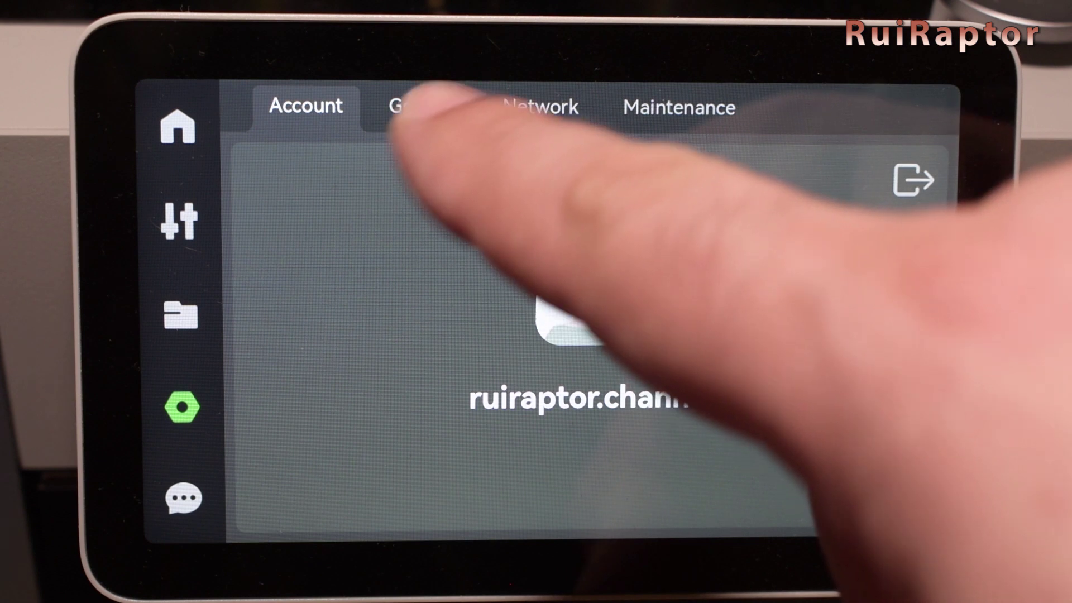
click(863, 274)
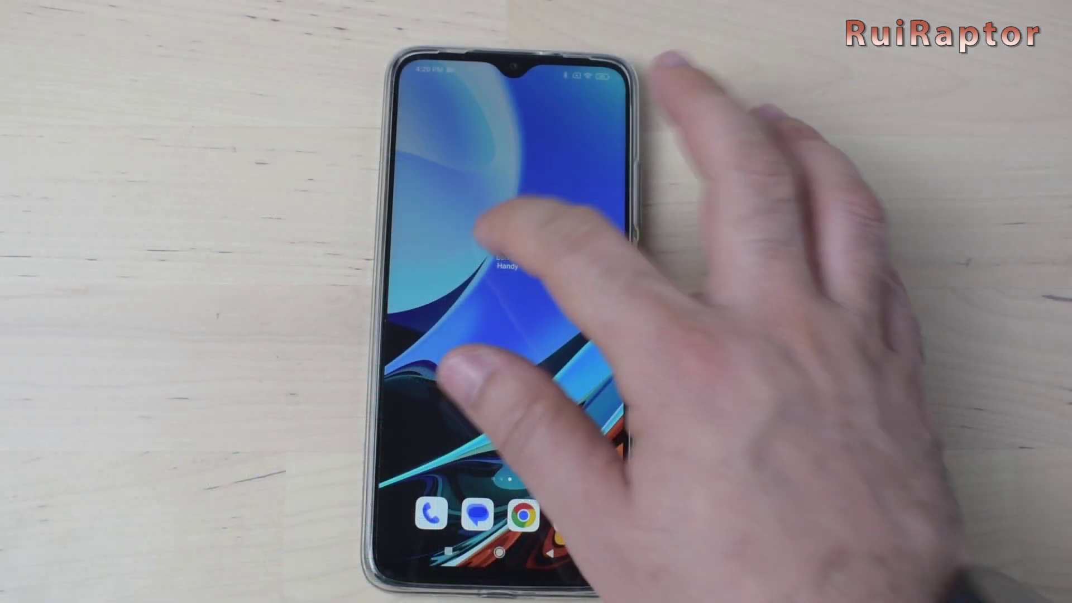
- Launch Bambu Handy from the phone's home screen
click(508, 235)
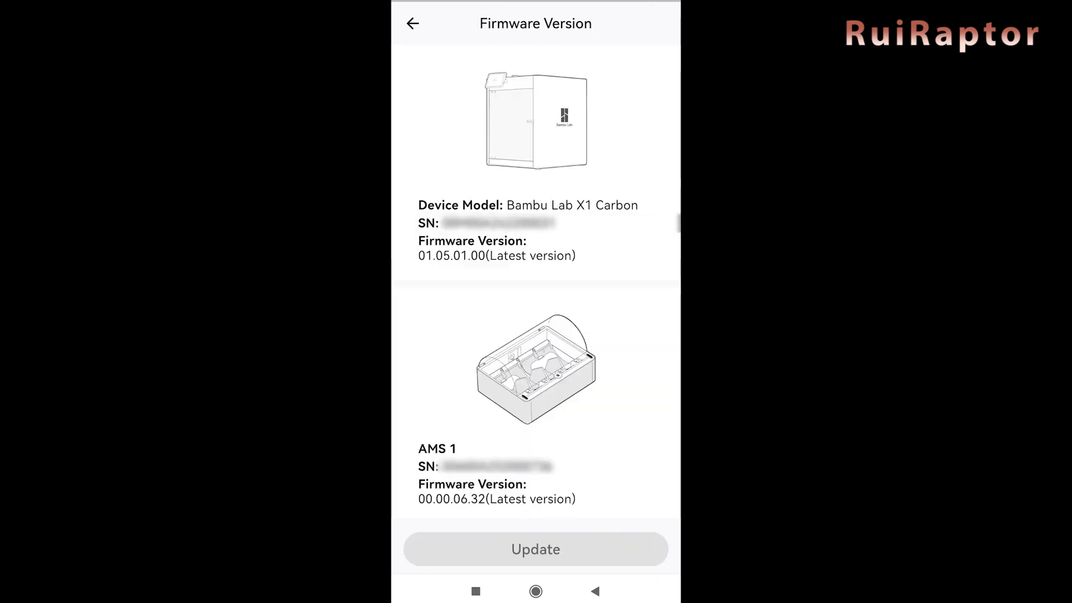
scroll(536, 319, down, 1)
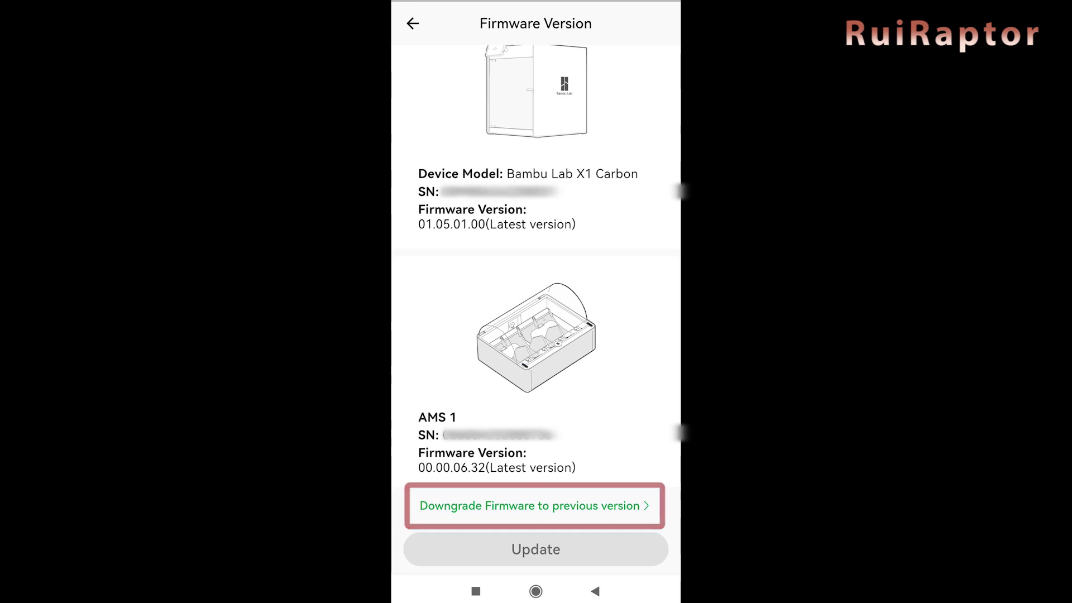
- Go to Downgrade Firmware and select Previous version 1, X1 Carbon 01.04.01.00
click(534, 506)
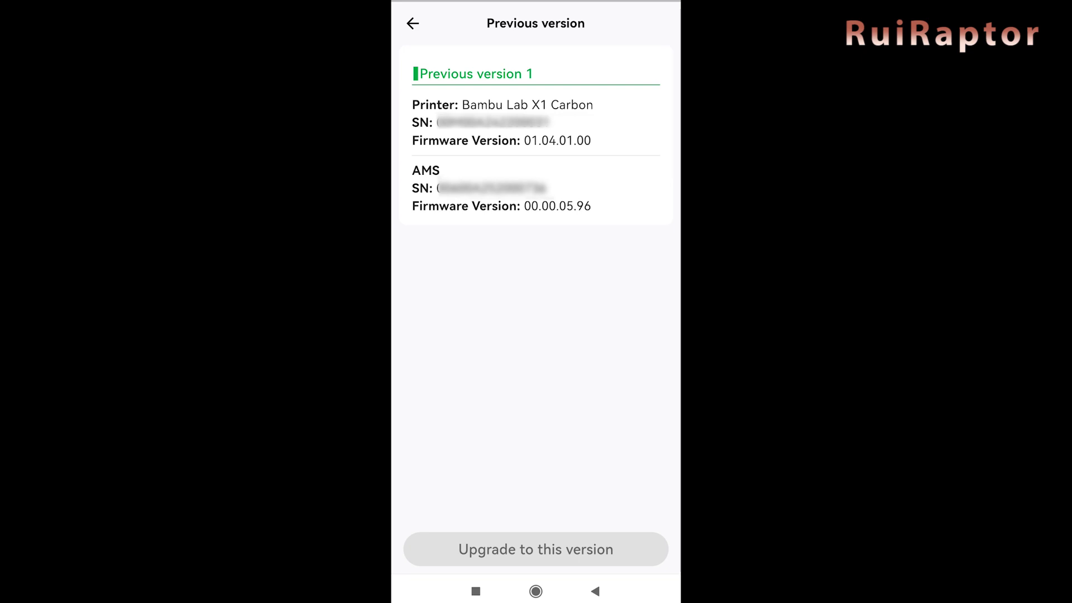
click(537, 134)
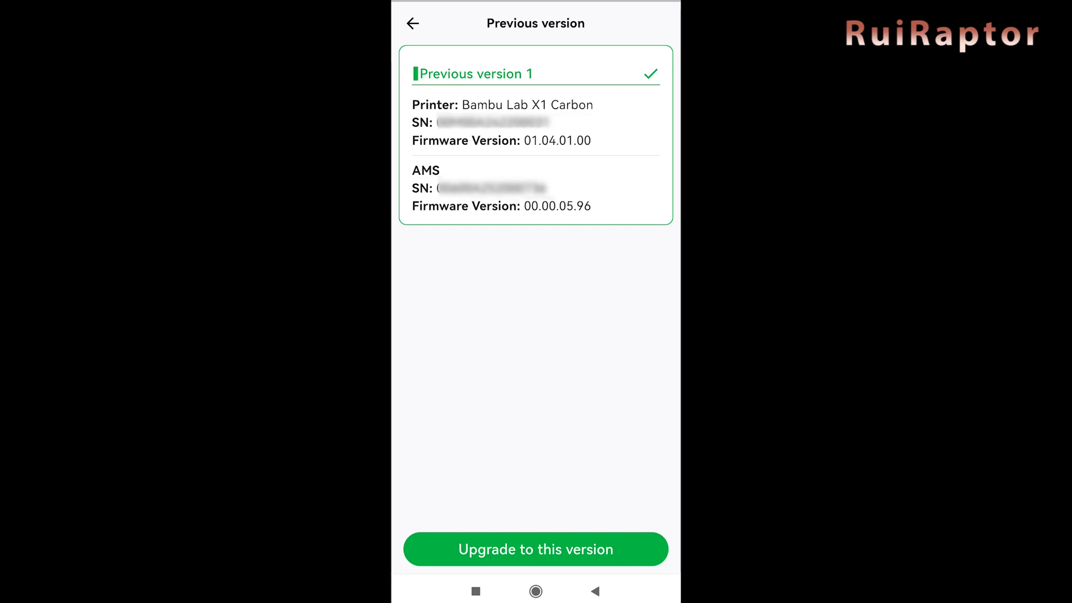